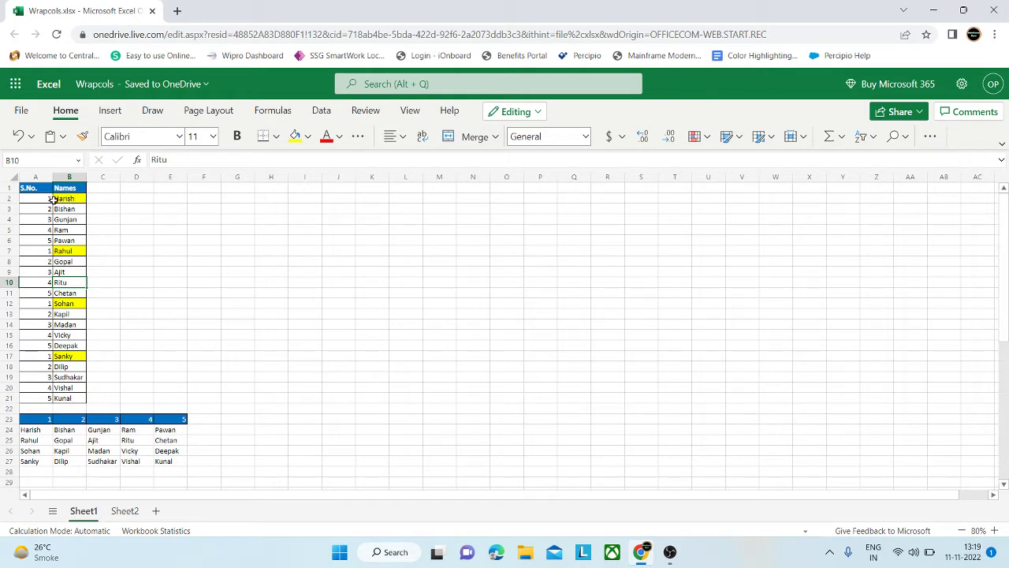
Compare the list rows with serial number 1 against column 1 of the table below the list.
left_click(33, 198)
left_click(31, 187)
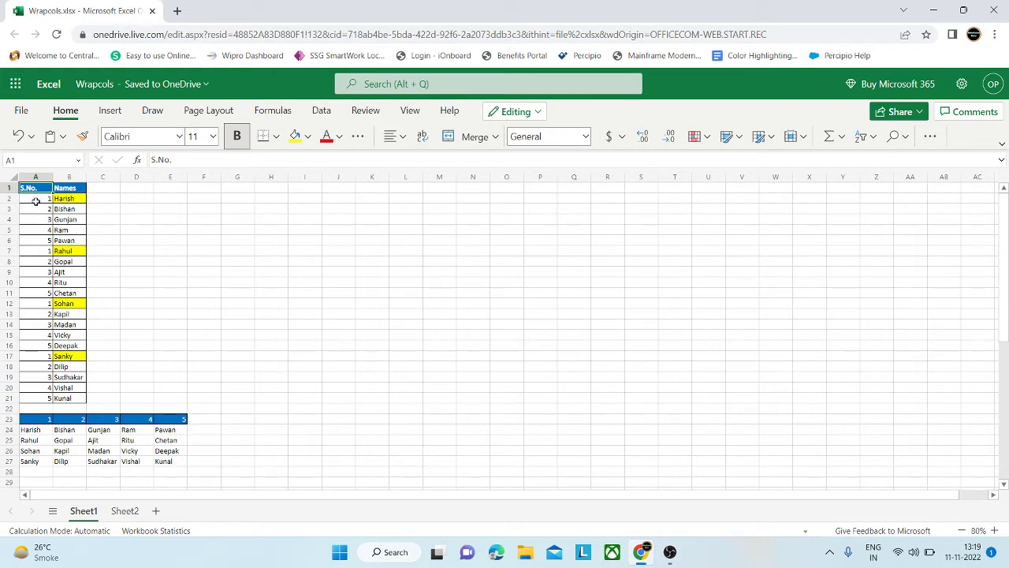
left_click(36, 200)
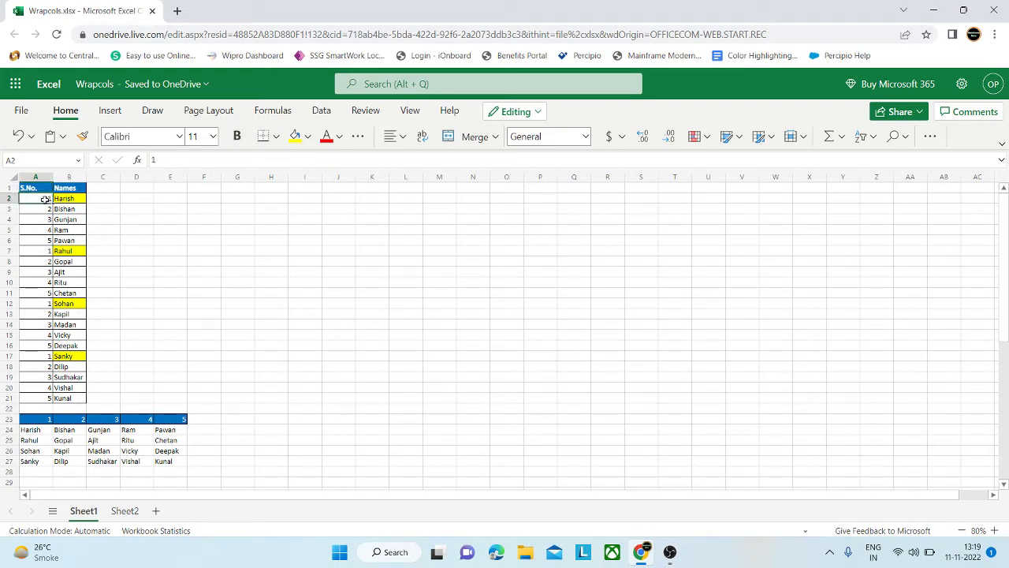
left_click_drag(45, 200, 68, 198)
left_click(38, 251)
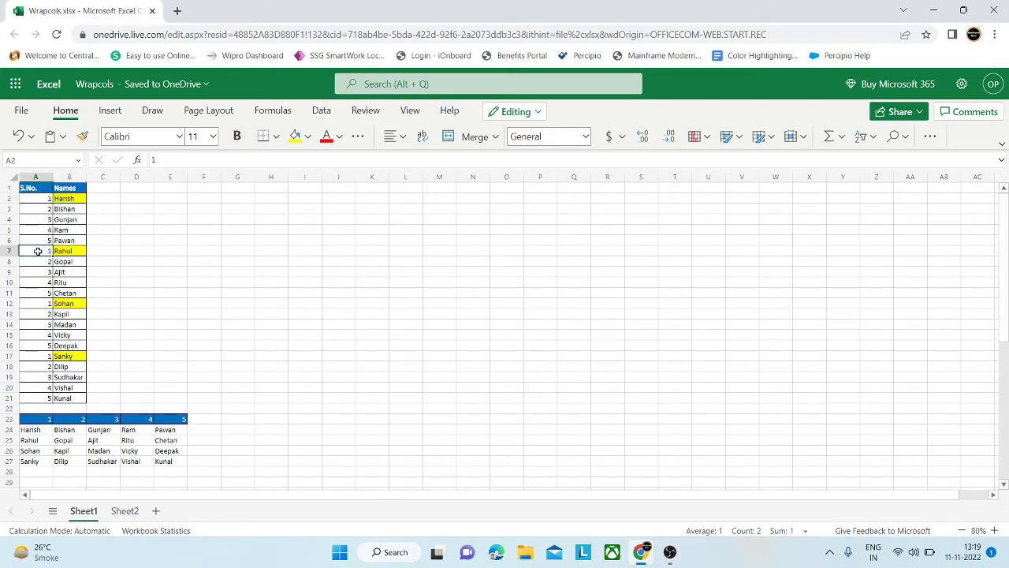
left_click_drag(38, 250, 69, 252)
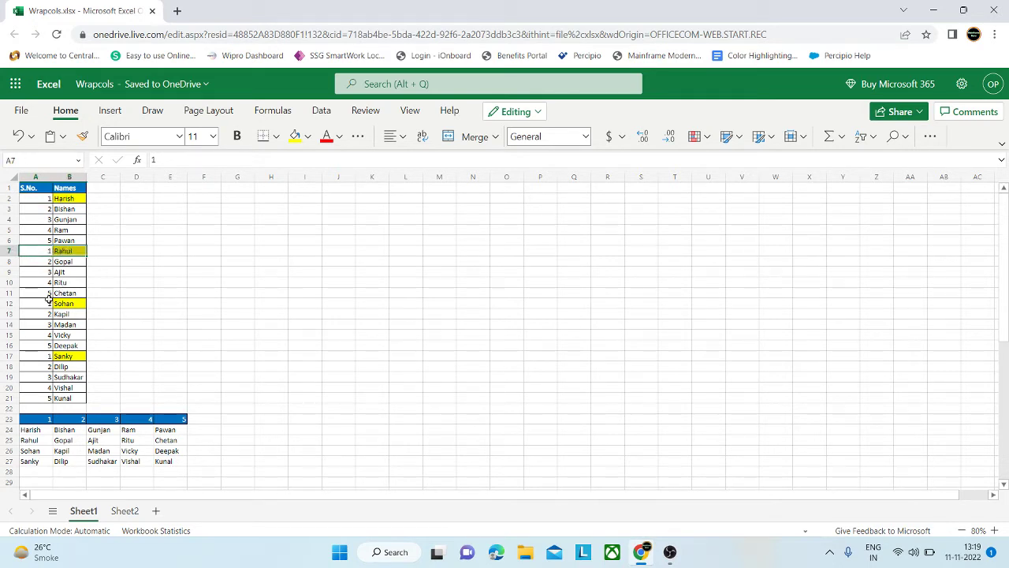
left_click_drag(38, 303, 68, 303)
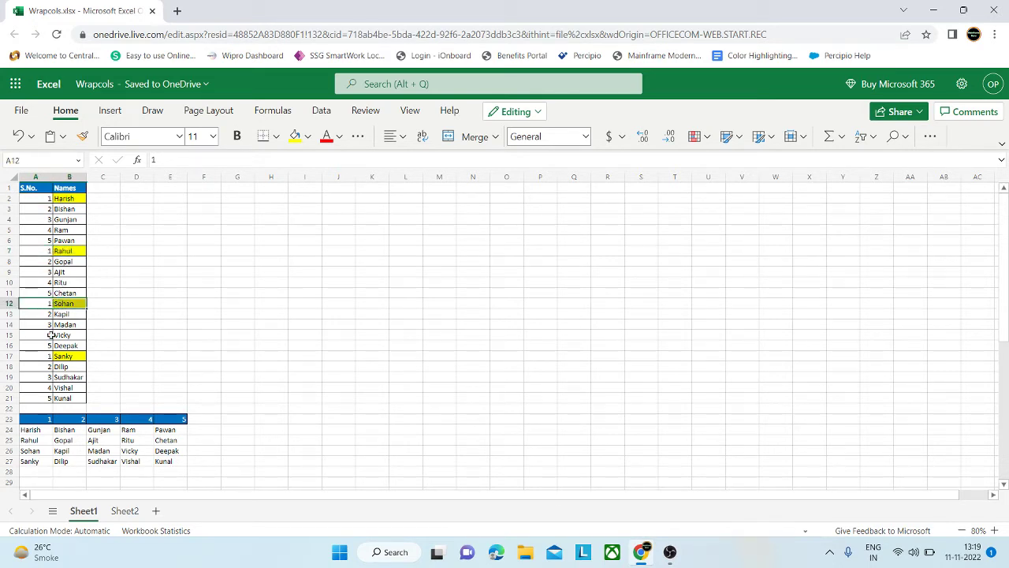
left_click_drag(34, 356, 63, 357)
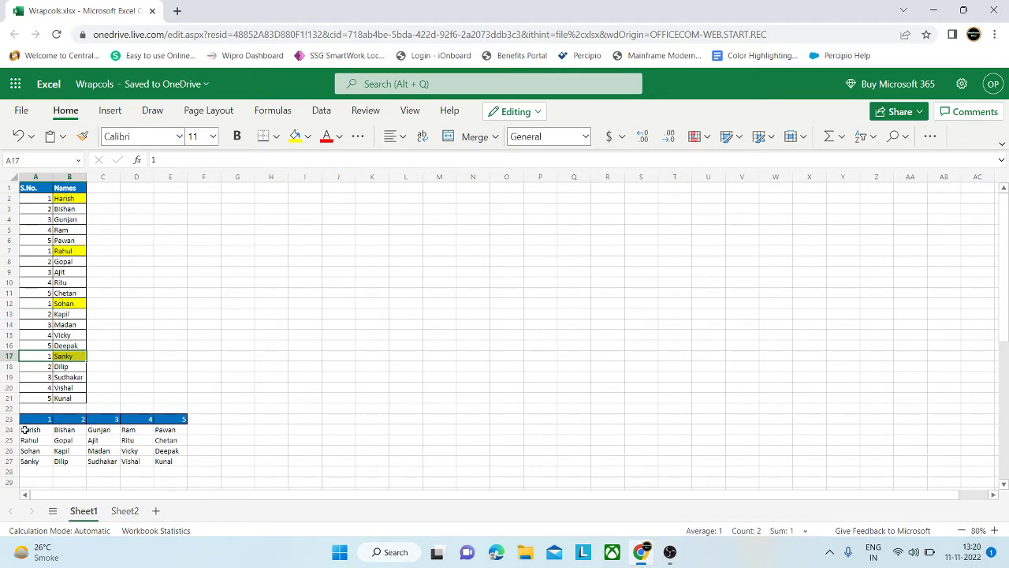
left_click_drag(26, 430, 28, 460)
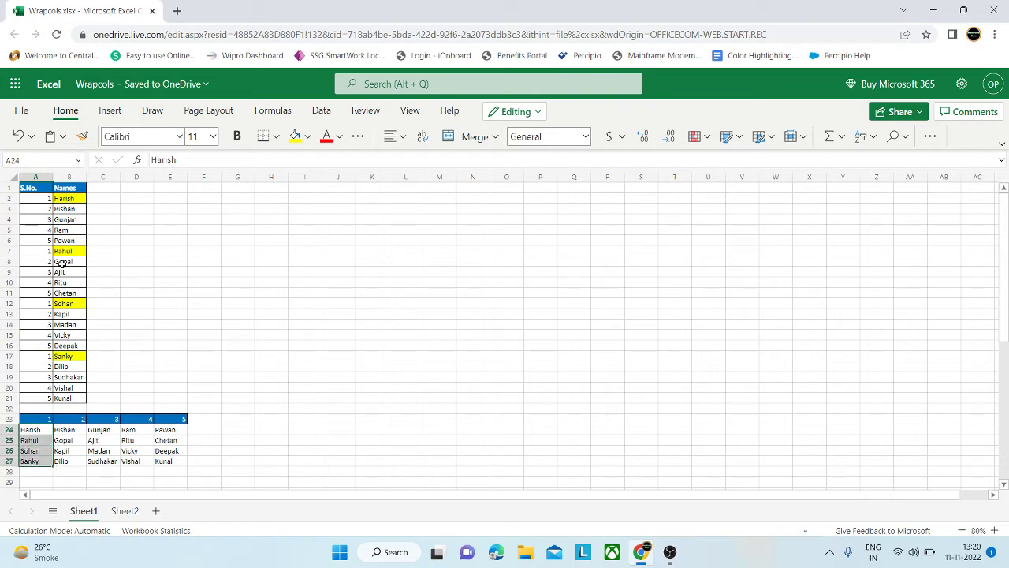
Compare the list rows with serial number 2 against column 2 of the table below the list.
left_click(70, 208)
left_click(40, 211)
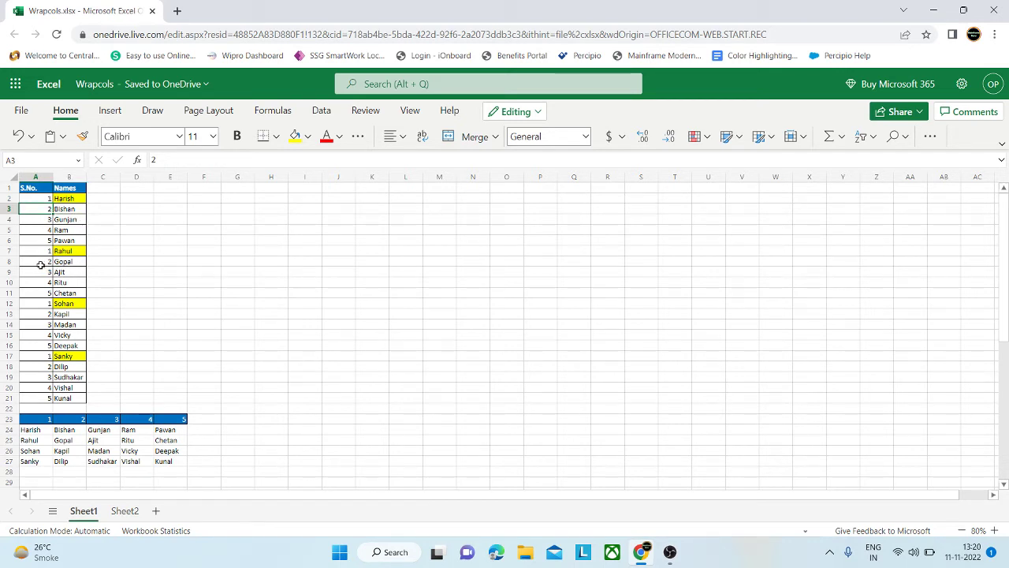
left_click_drag(41, 265, 63, 264)
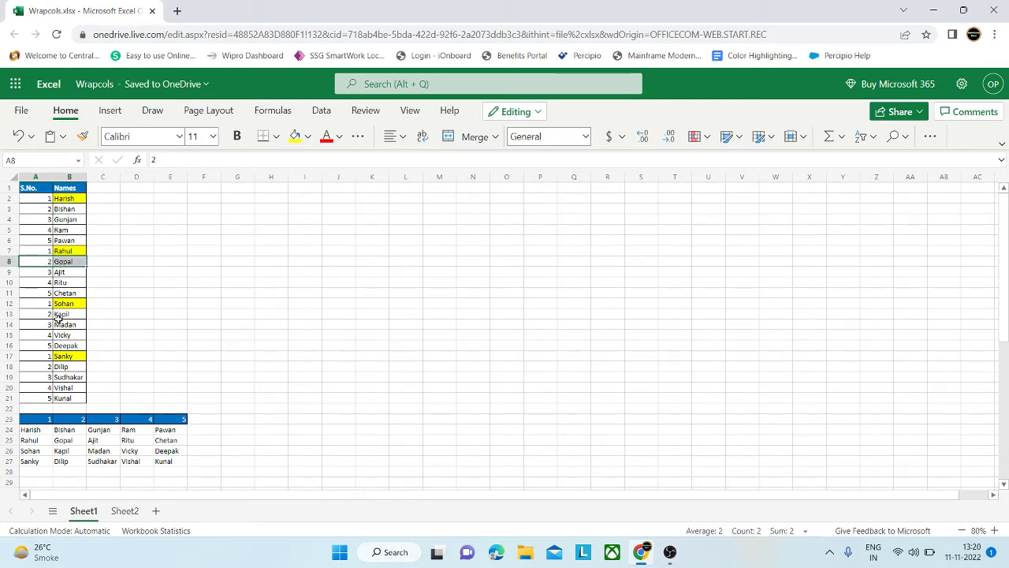
mouse_move(61, 313)
left_mouse_down()
mouse_move(38, 315)
mouse_move(49, 320)
left_mouse_up()
left_click_drag(61, 366, 44, 367)
left_click(67, 396)
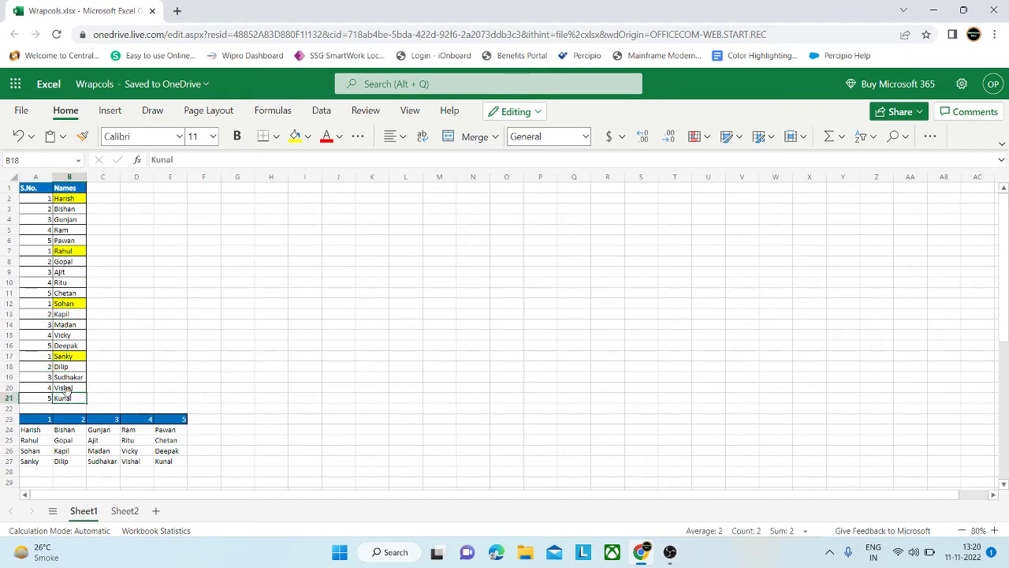
left_click(63, 439)
left_click_drag(67, 429, 67, 461)
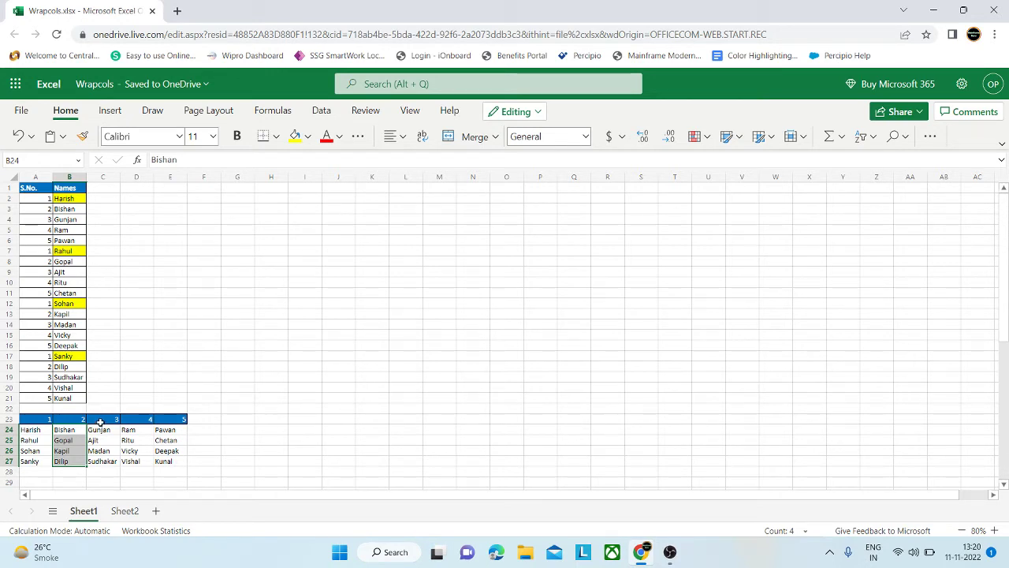
Examine the names grouped under columns 3, 4 and 5 of the lower table.
left_click_drag(111, 430, 133, 463)
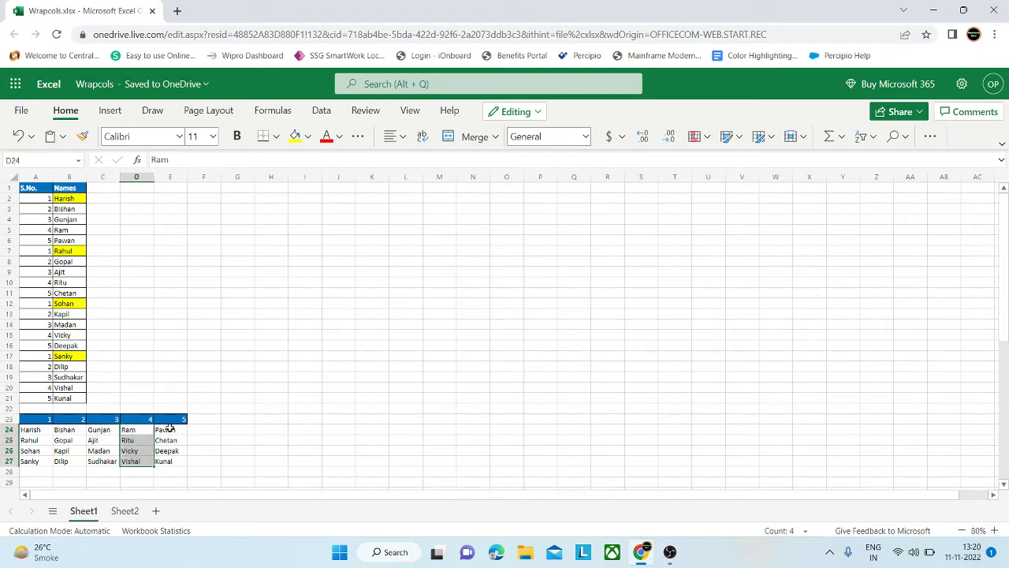
left_click_drag(168, 430, 170, 462)
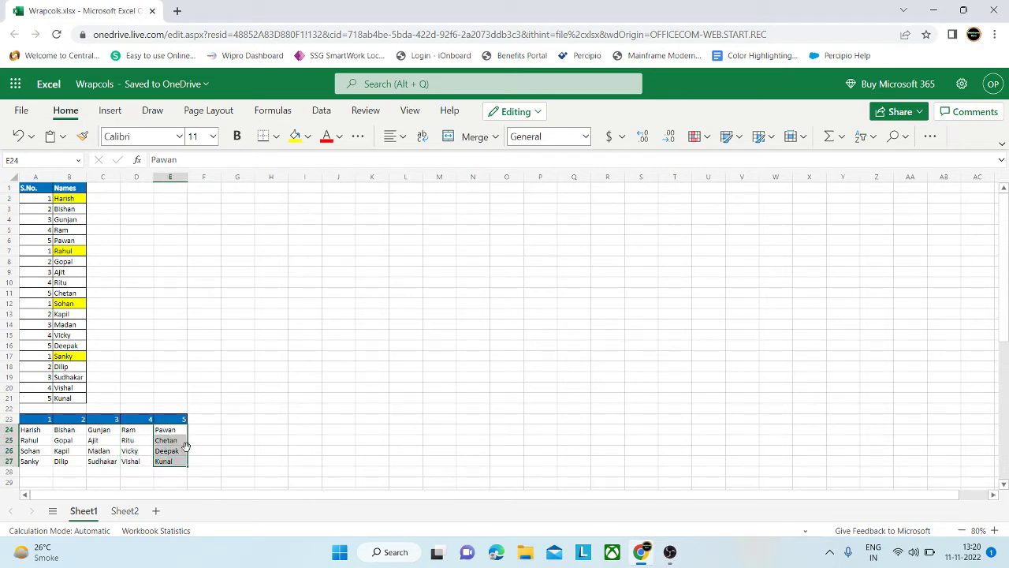
left_click(202, 443)
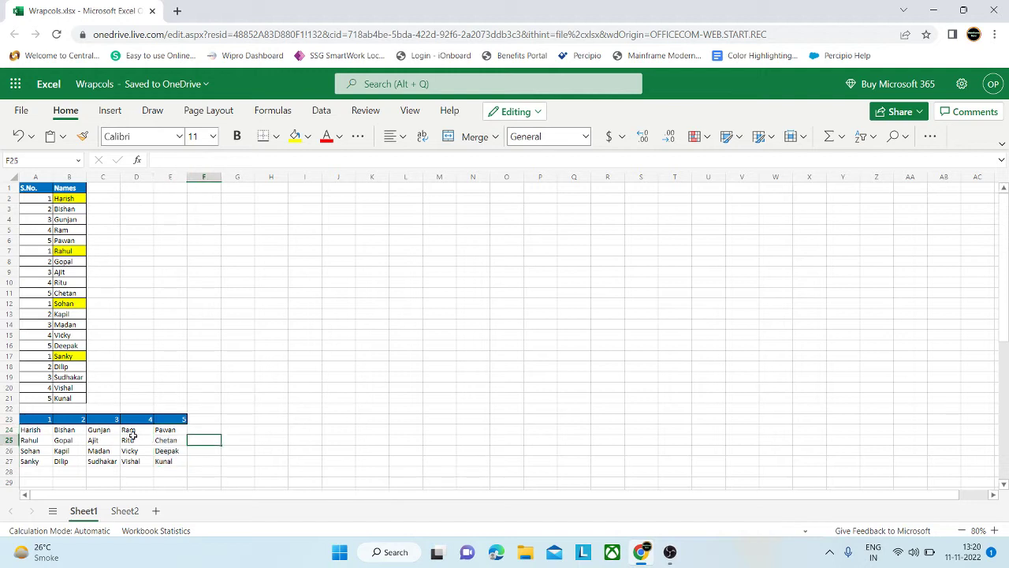
Clear the names in A24:E27 beneath the numbered header row.
left_click(35, 430)
key("shift+Down")
key("shift+Down")
key("shift+Down")
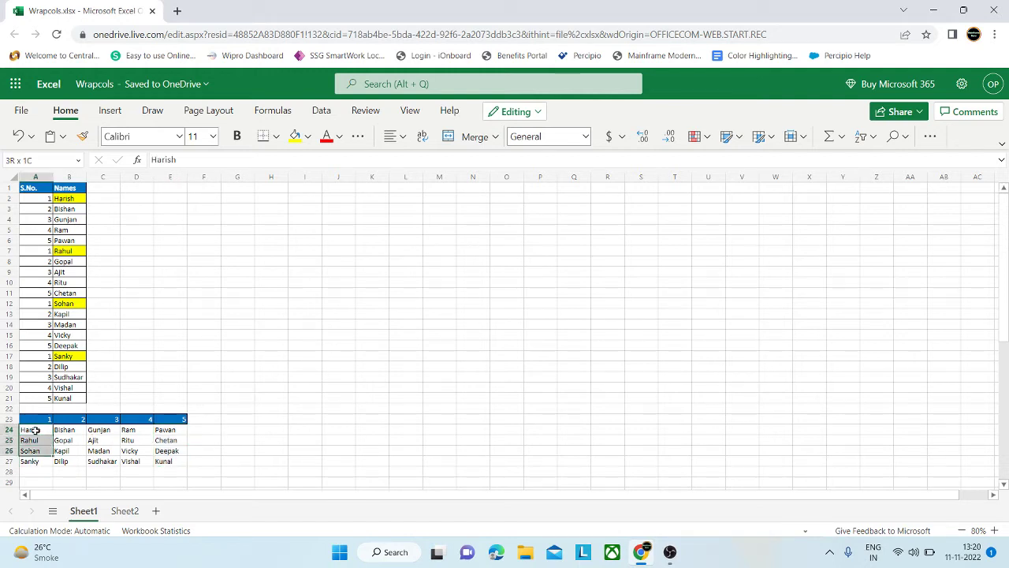
key("shift+Right")
key("shift+Right")
key("shift+Right")
key("shift+Right")
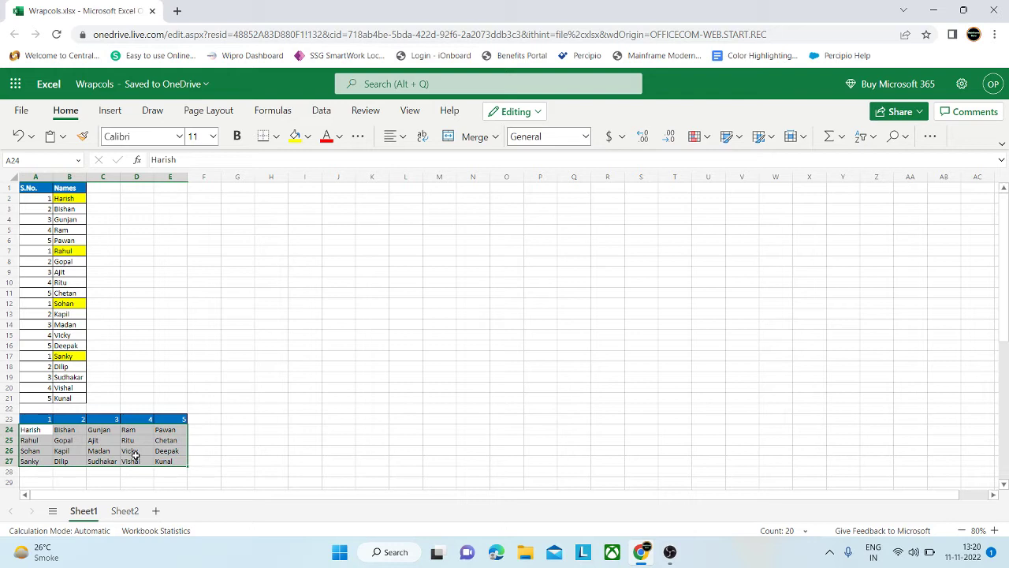
key("Delete")
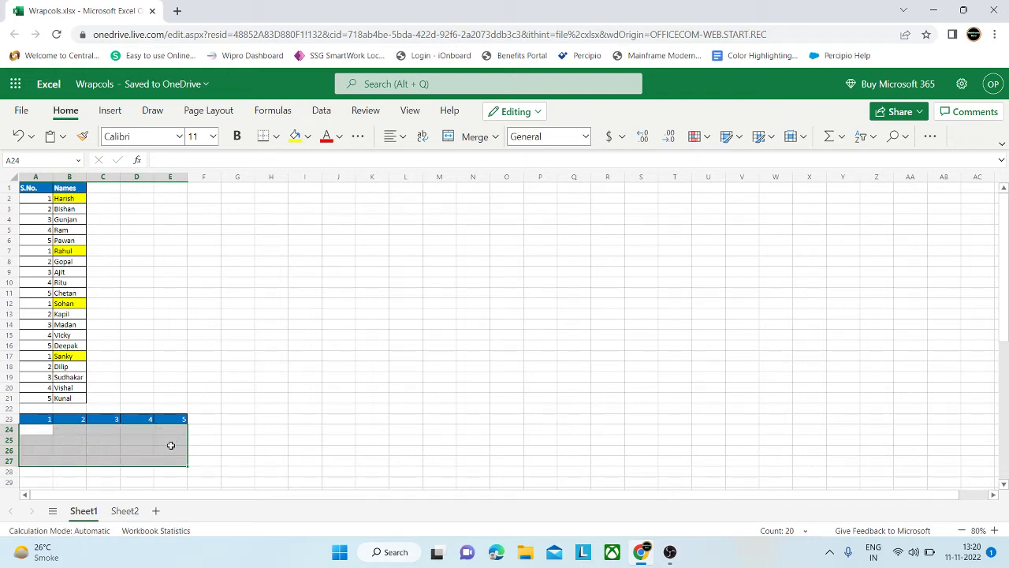
left_click(237, 429)
Enter the formula =SORTBY(B2:B20,A2:A21) in cell A24 to sort the names by serial number.
left_click(39, 431)
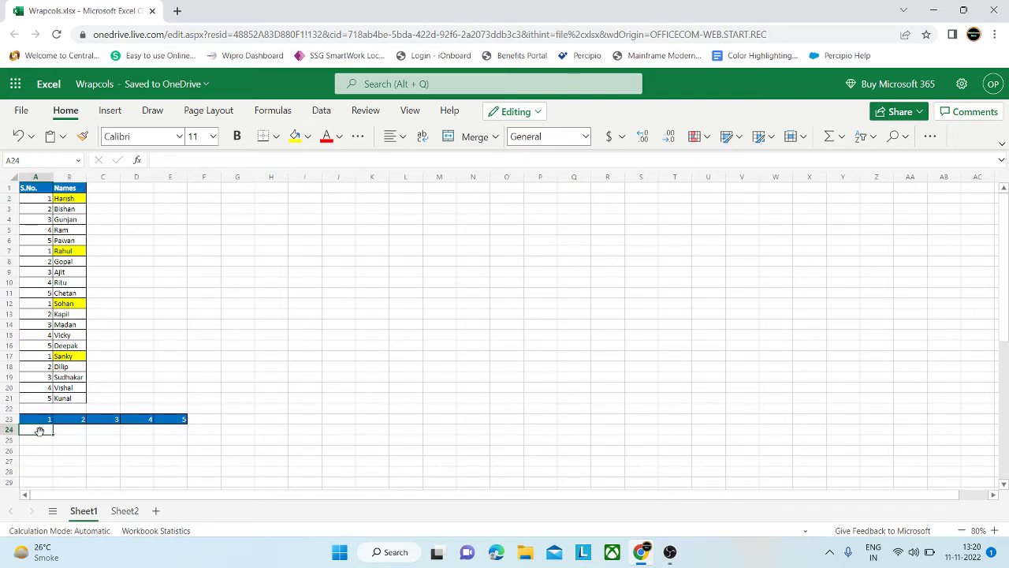
type("=")
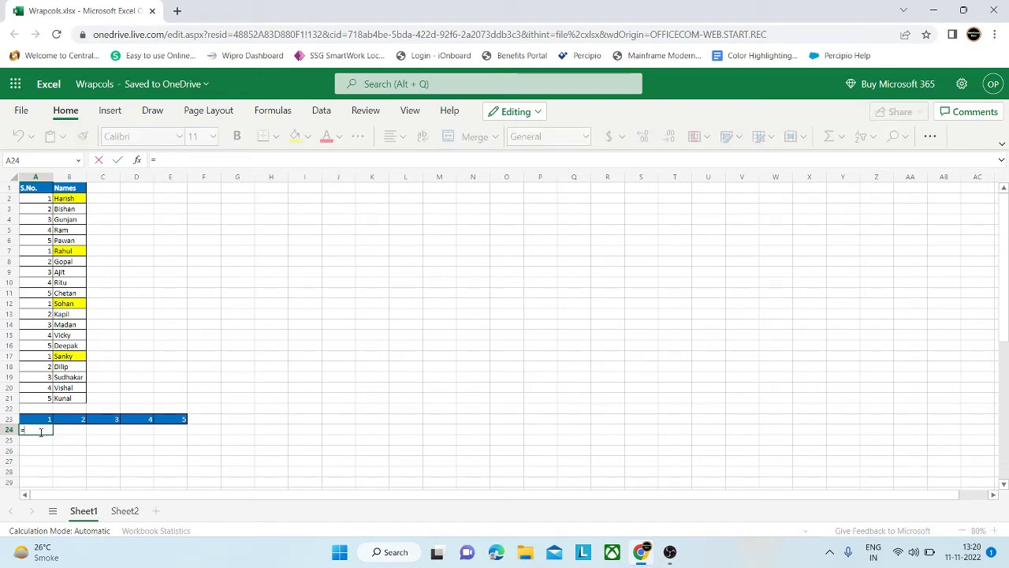
type("SORT")
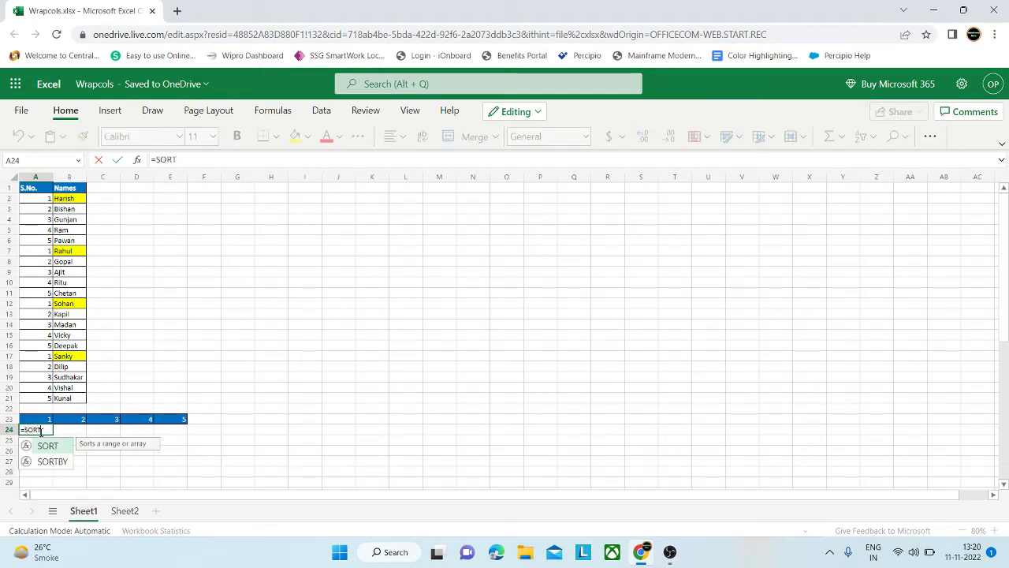
type("BY")
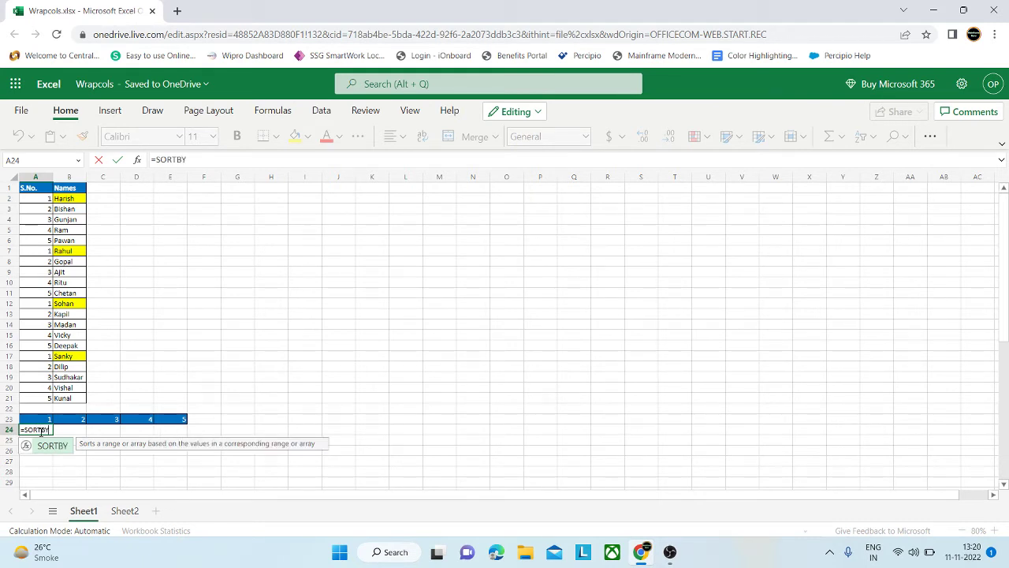
type("(")
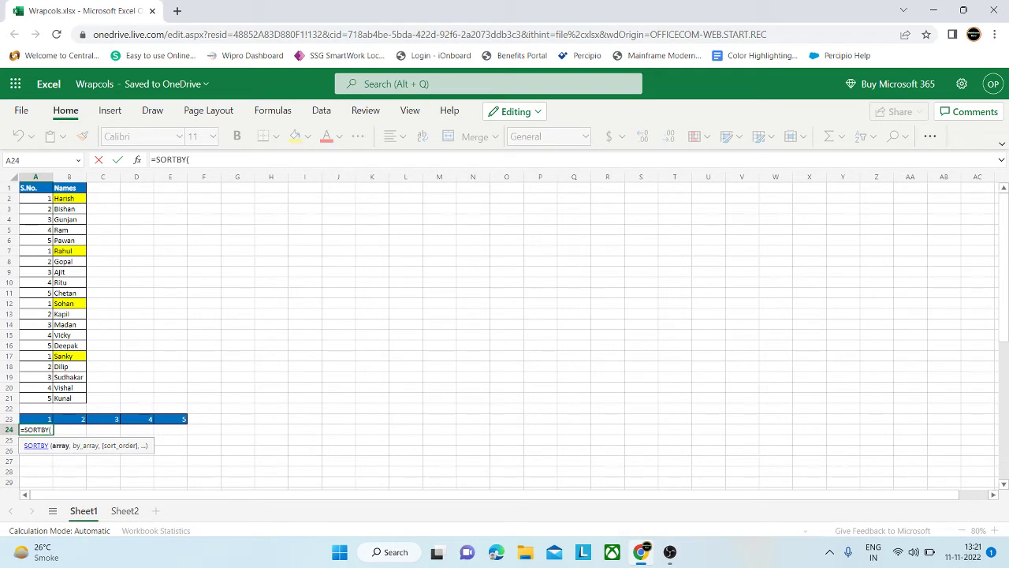
left_click_drag(64, 198, 63, 387)
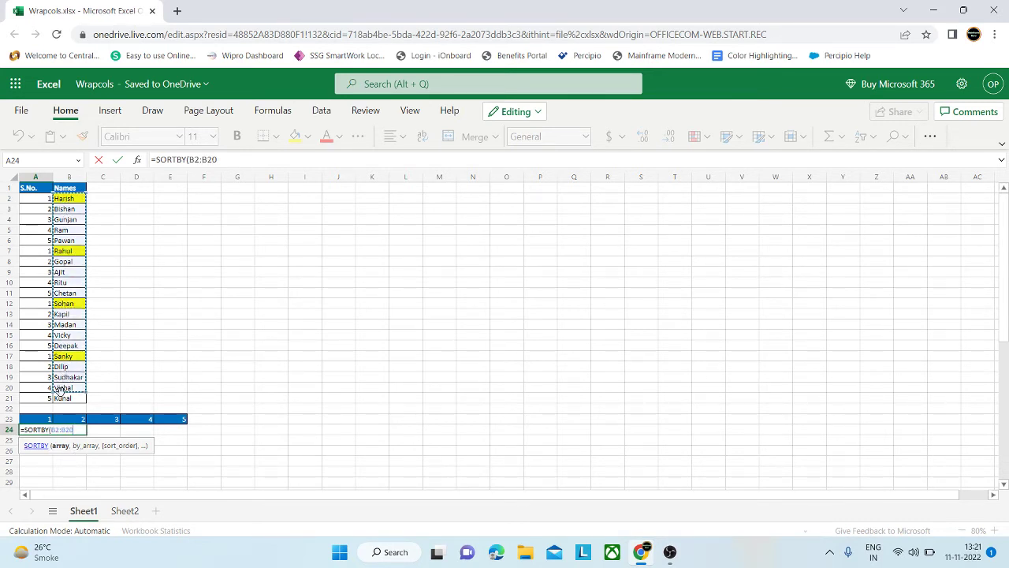
type(",")
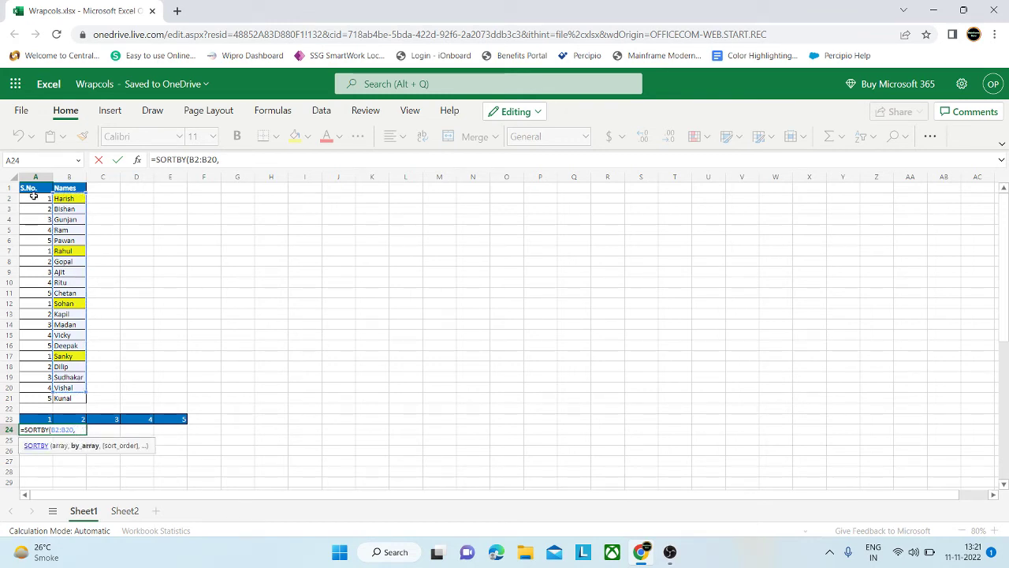
left_click_drag(34, 197, 27, 394)
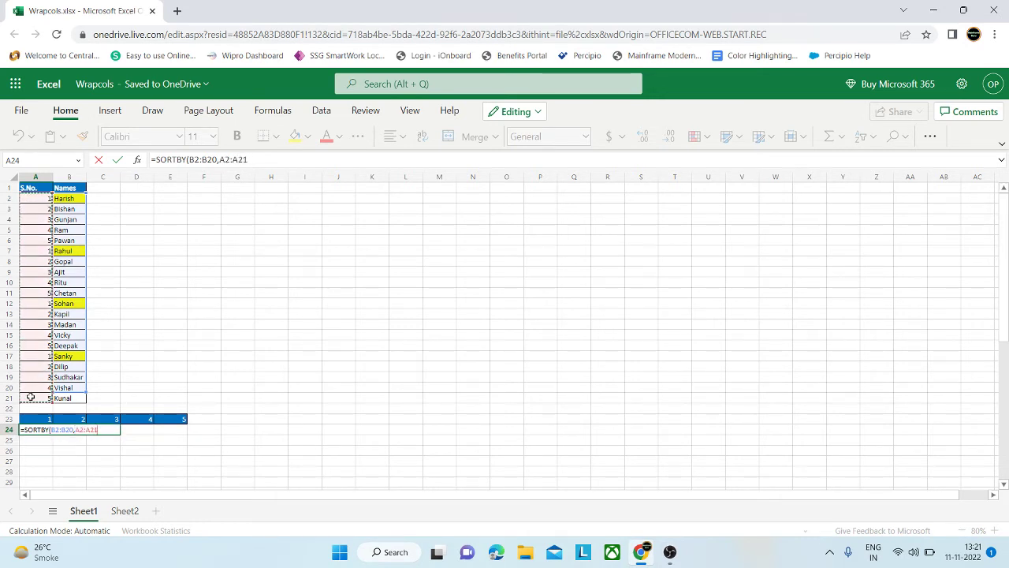
type(")")
key("Return")
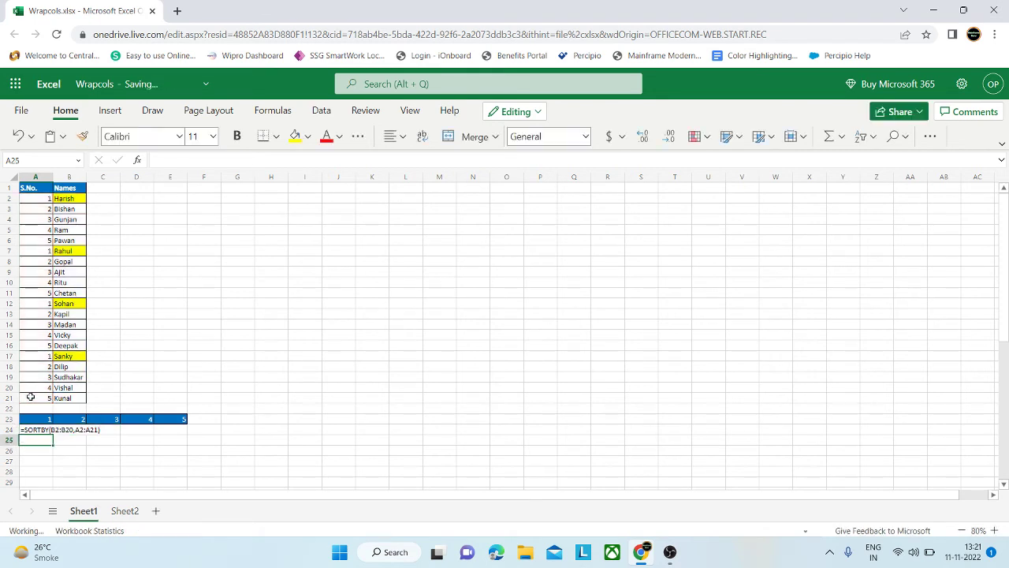
Correct the array range of the SORTBY formula in A24 to B2:B21.
left_click(40, 430)
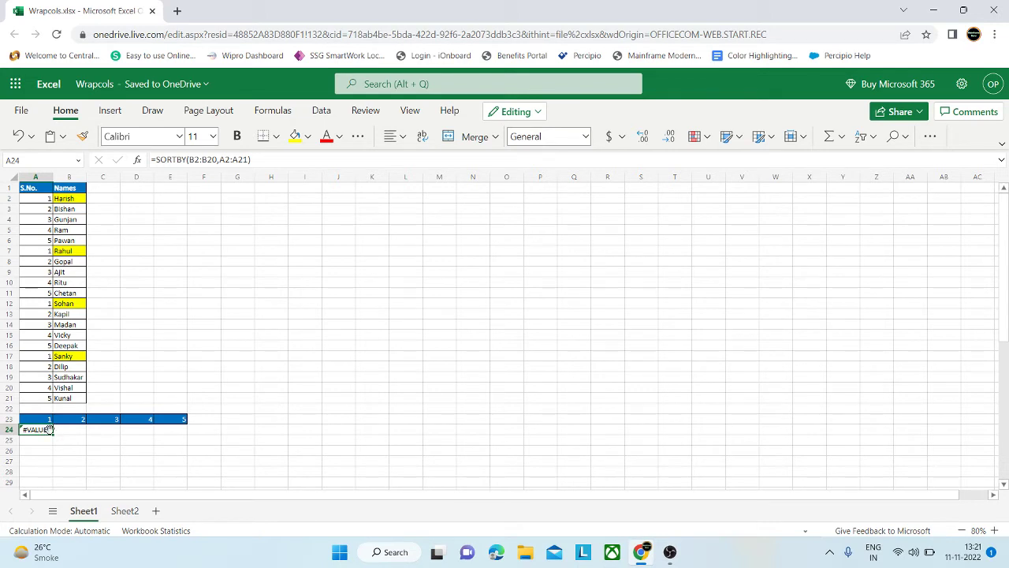
double_click(44, 429)
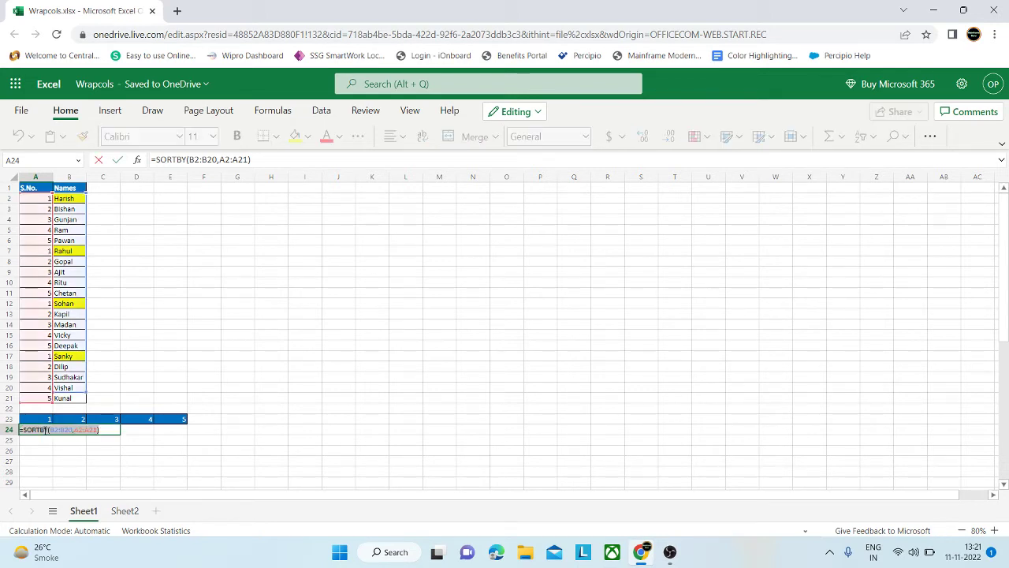
left_click(84, 432)
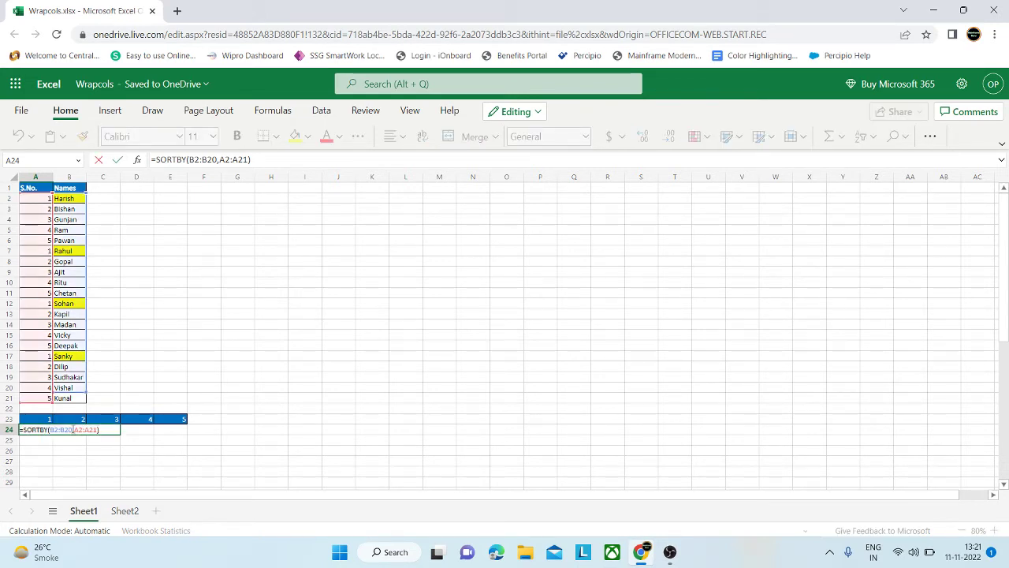
left_click(71, 430)
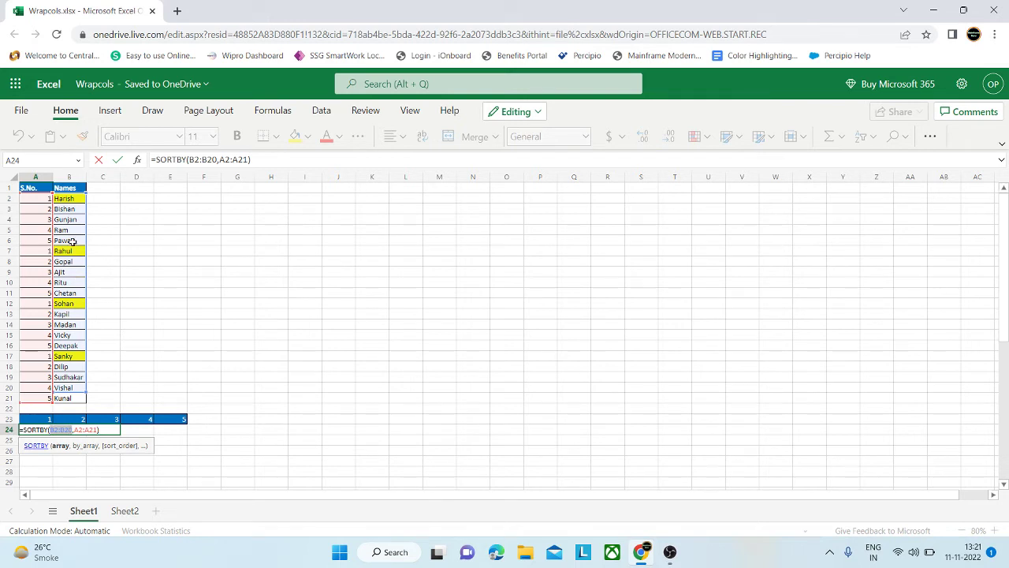
left_click_drag(64, 197, 63, 396)
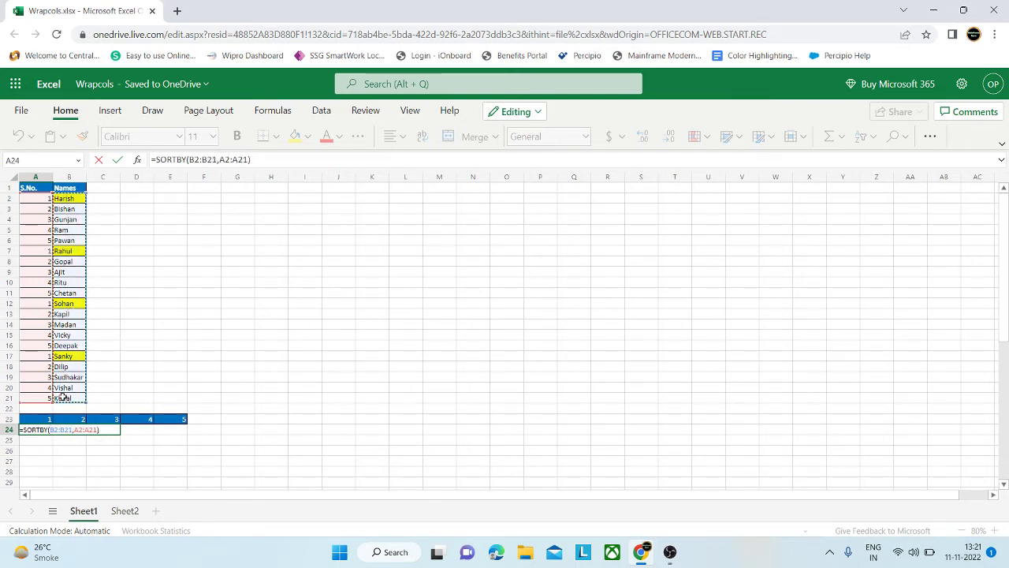
key("Return")
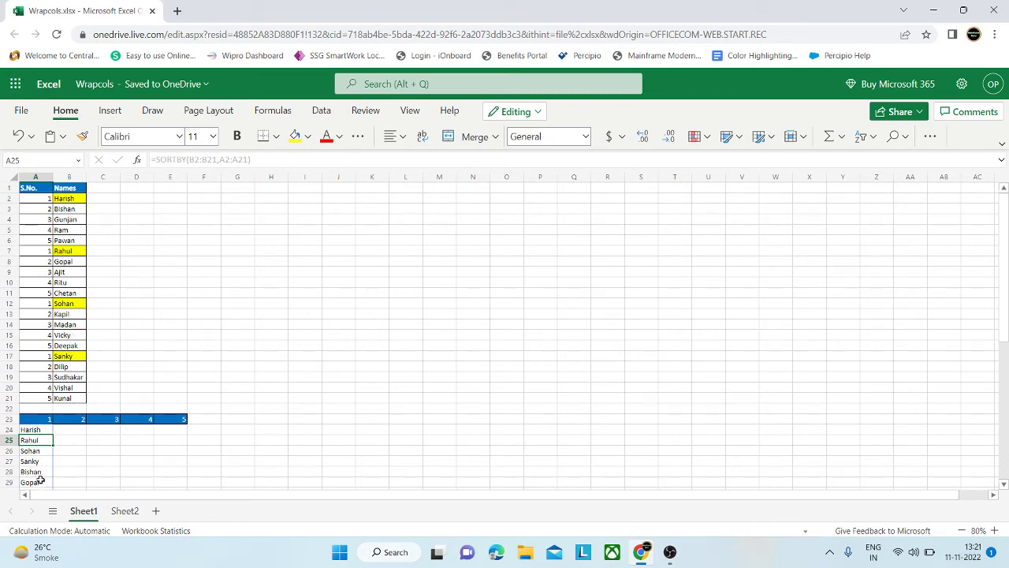
Examine the order of the sorted names from A24 downward and go back to the top of the sheet.
key("Down")
key("Down")
key("Down")
key("Down")
key("Down")
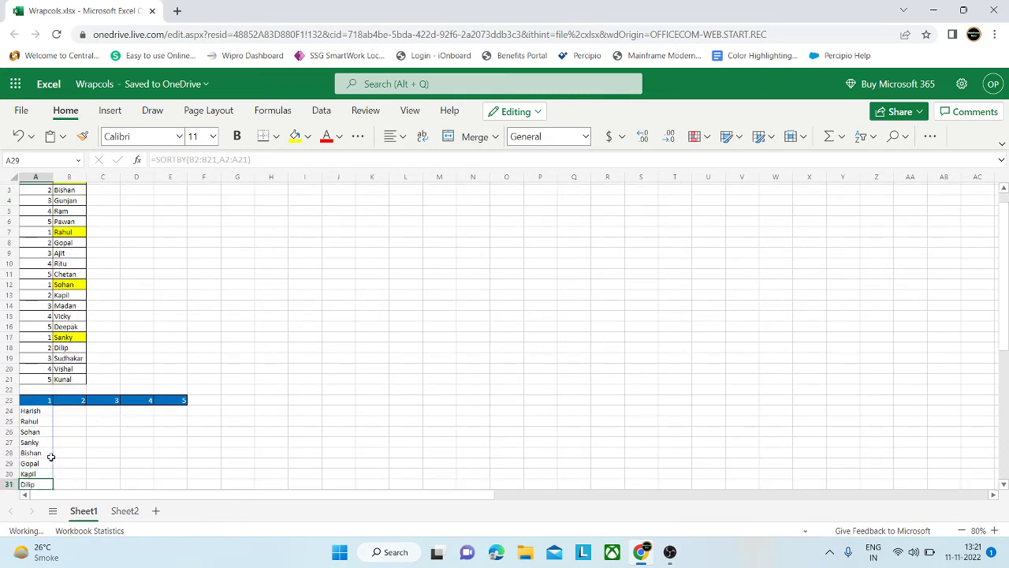
key("Up")
key("Up")
key("Up")
key("Up")
key("Up")
key("Up")
key("Up")
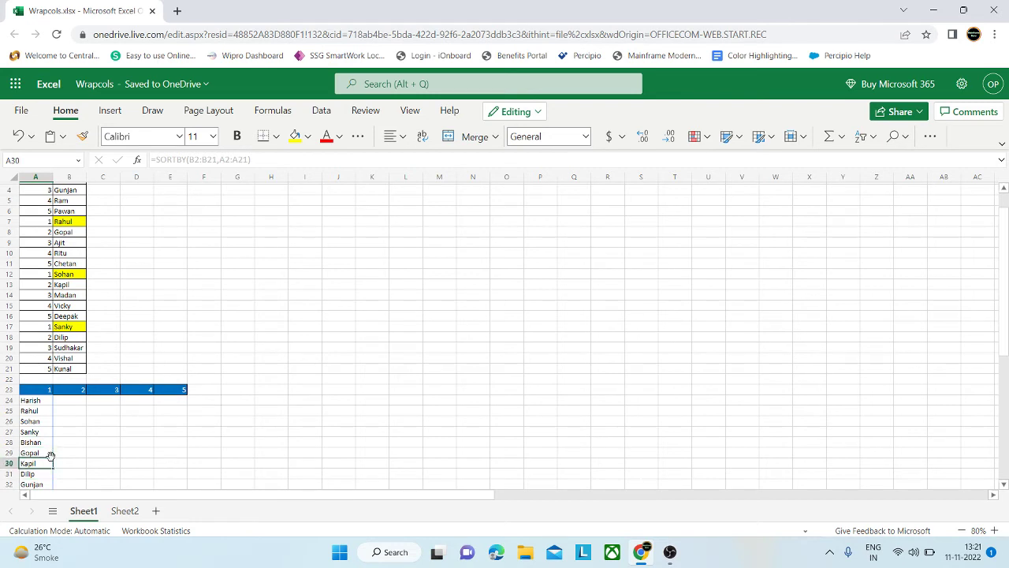
key("Up")
key("Up")
key("Up")
key("Up")
key("Up")
key("Up")
key("Up")
key("Up")
key("Up")
key("Up")
key("Up")
key("Up")
key("Up")
key("Up")
key("Up")
key("Up")
key("Up")
key("Up")
key("Up")
key("Up")
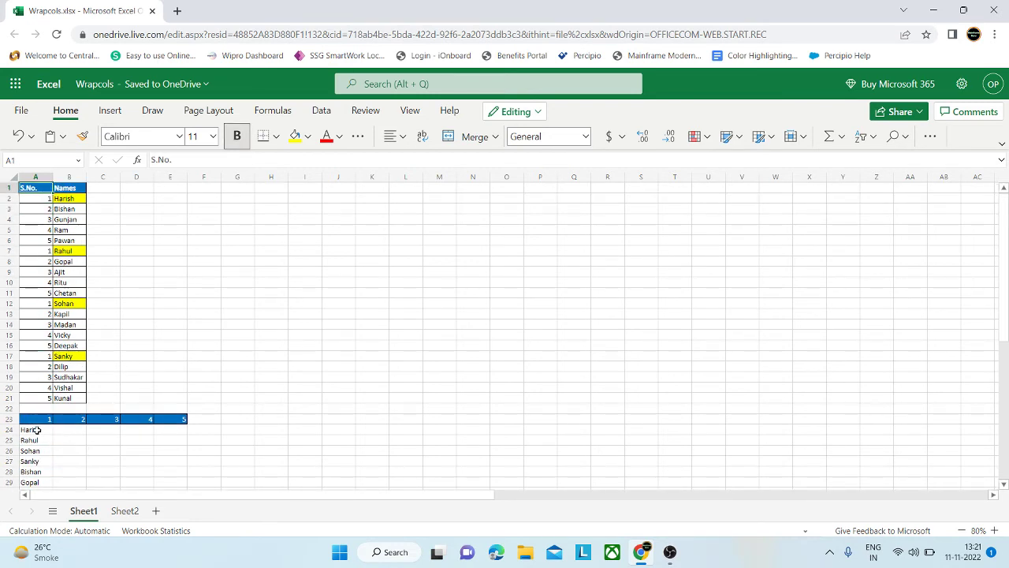
Edit the formula in cell A24 to place WRAPCOLS( in front of the SORTBY function so the sorted names become its vector.
left_click(36, 430)
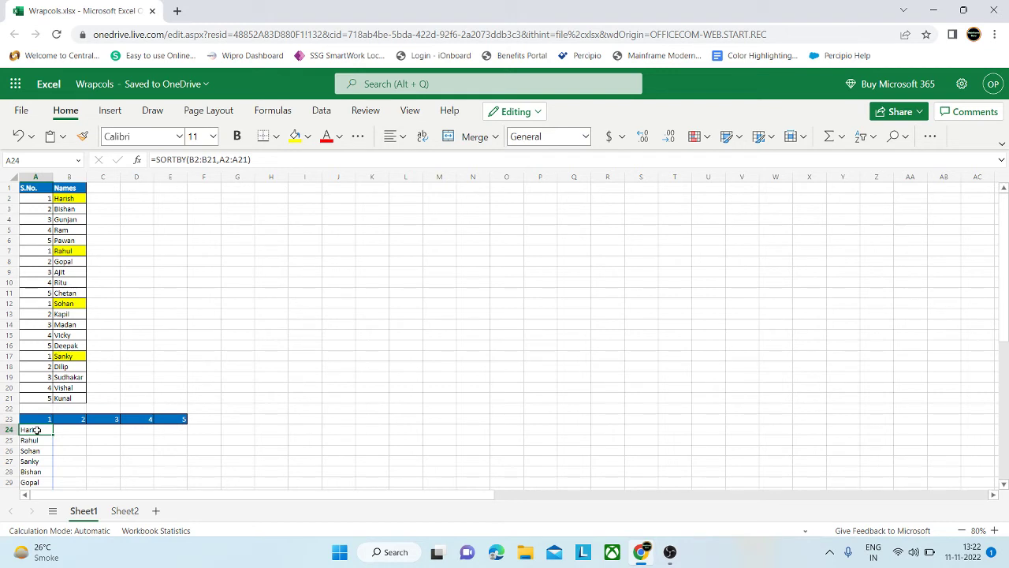
double_click(36, 430)
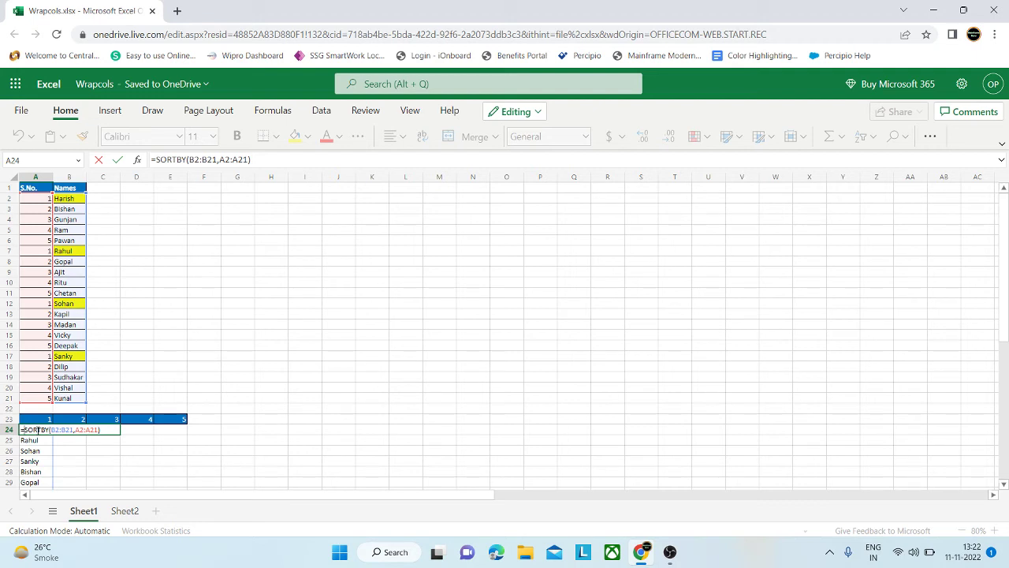
type("wr")
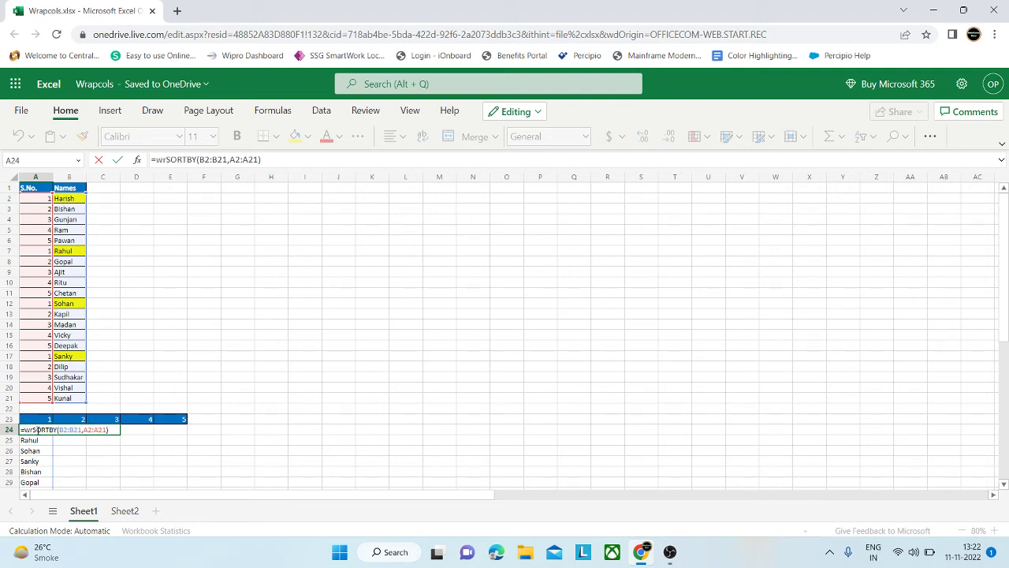
key("BackSpace")
key("BackSpace")
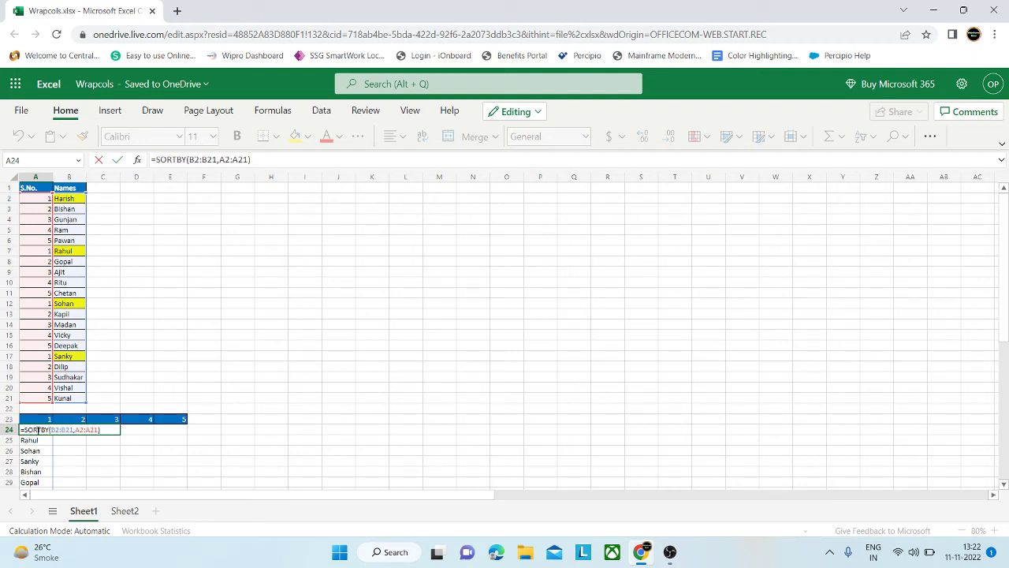
type("WR")
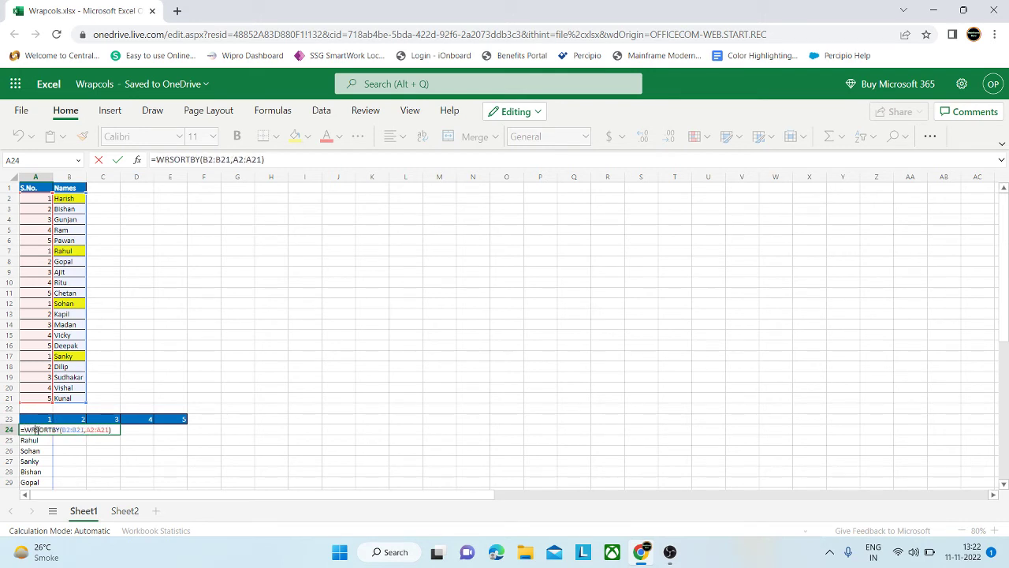
type("APCOL")
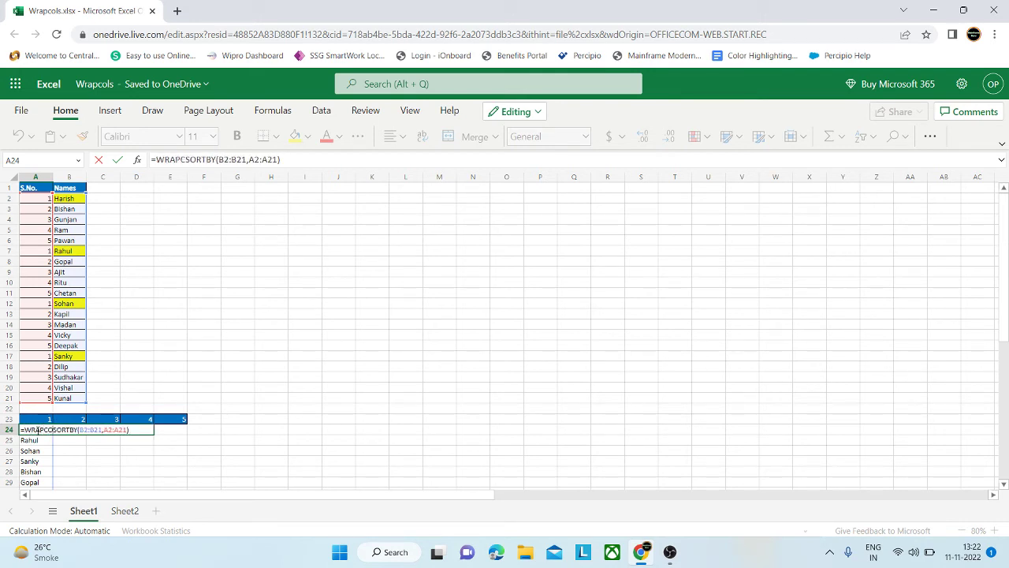
type("S")
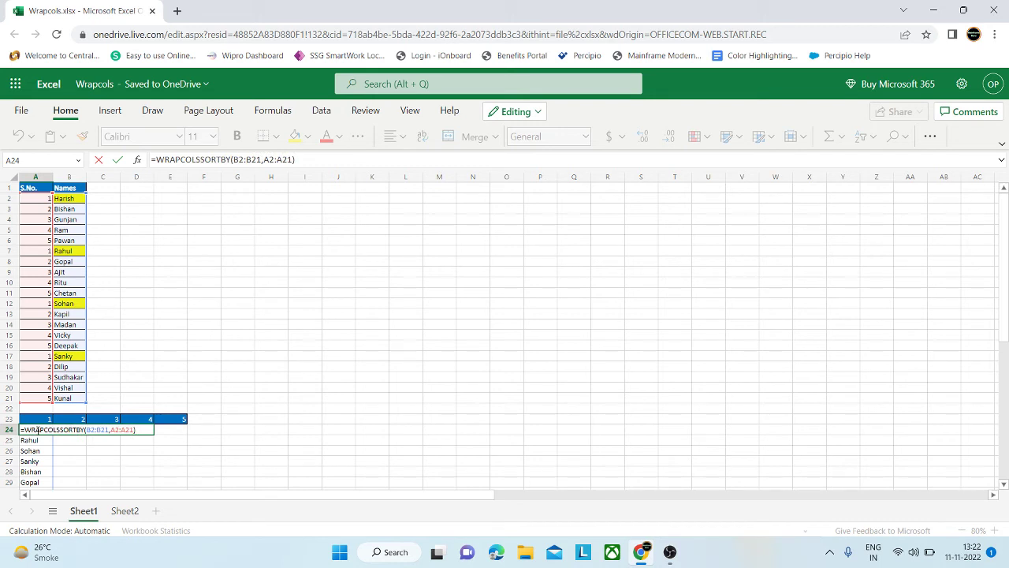
type("(")
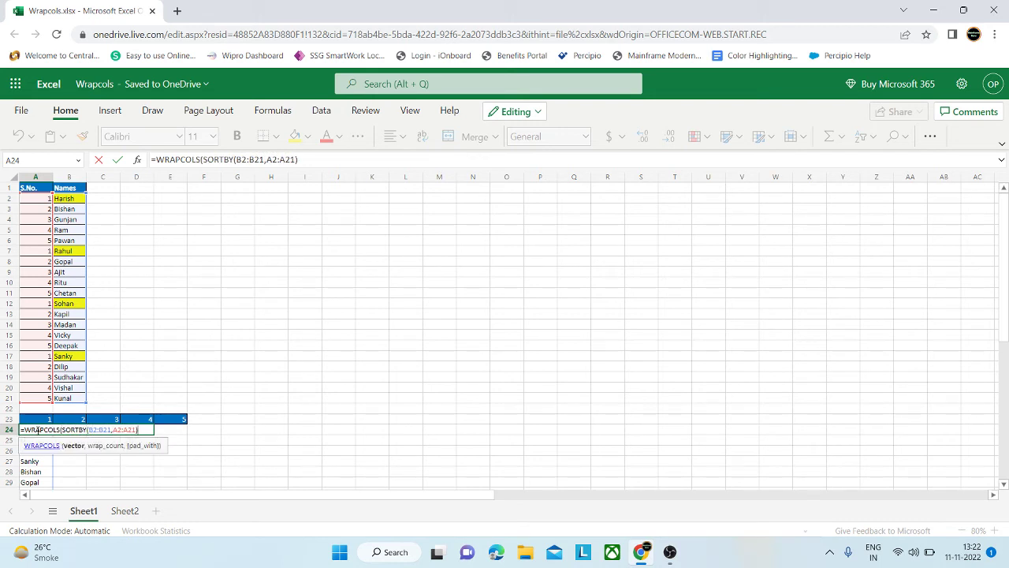
Complete the A24 formula with a wrap count of 4, giving =WRAPCOLS(SORTBY(B2:B21,A2:A21),4), and enter it.
type(",4")
type(")")
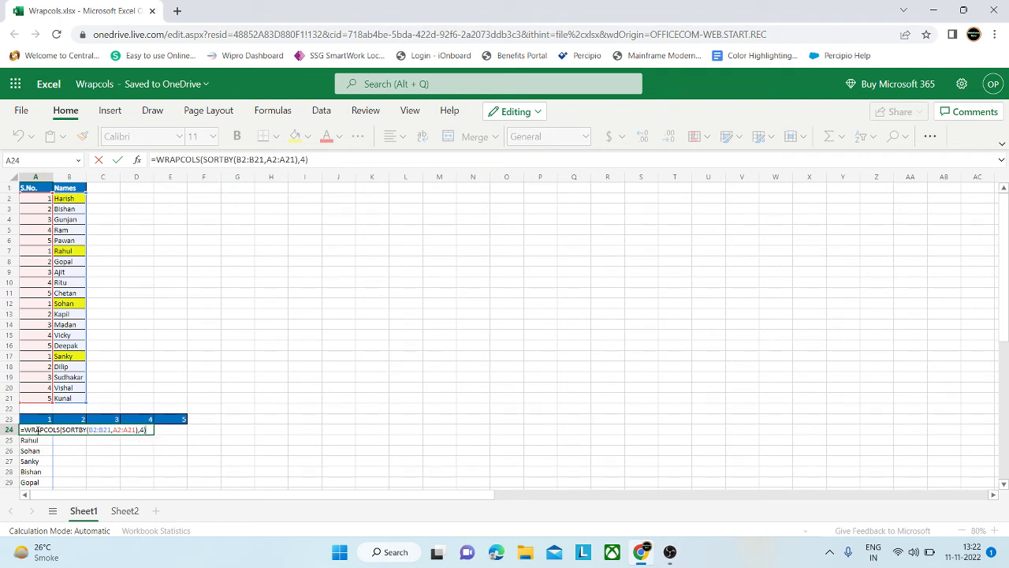
key("Return")
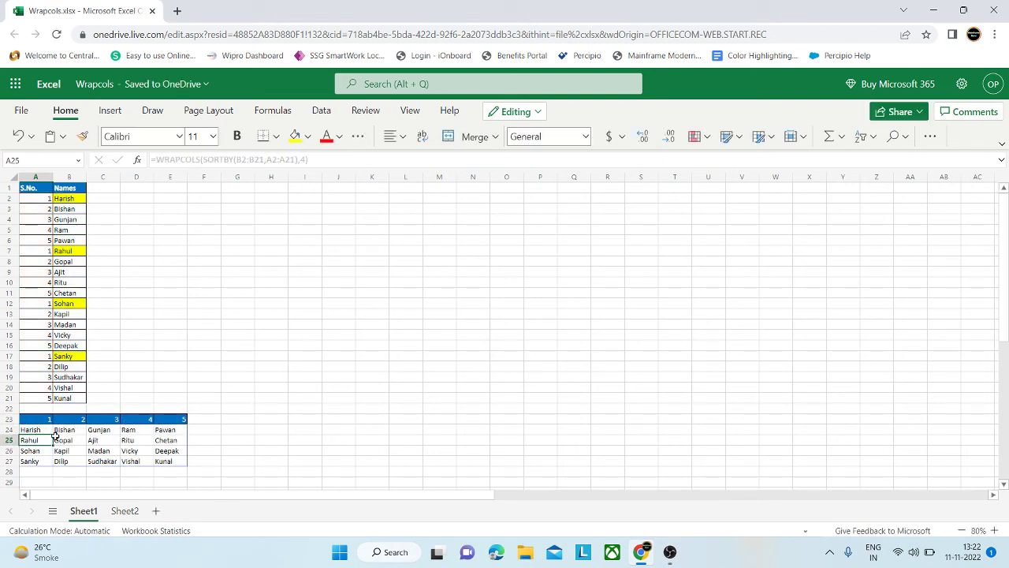
left_click(38, 430)
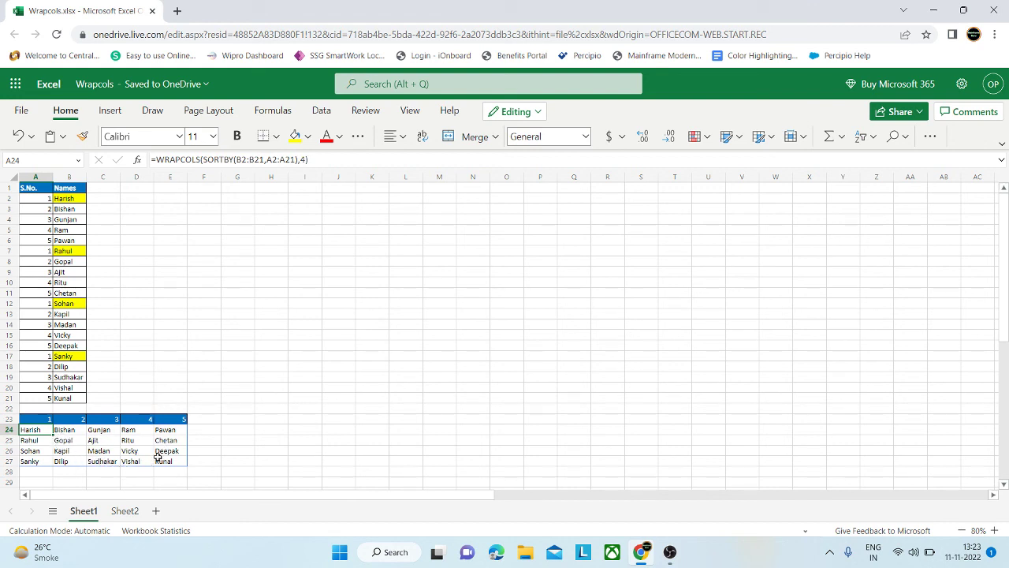
left_click(264, 325)
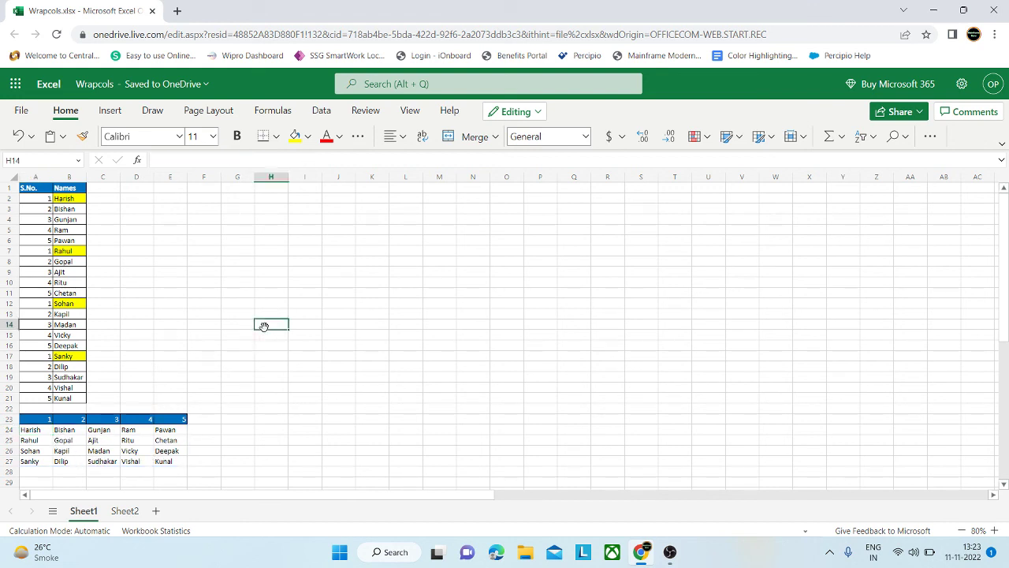